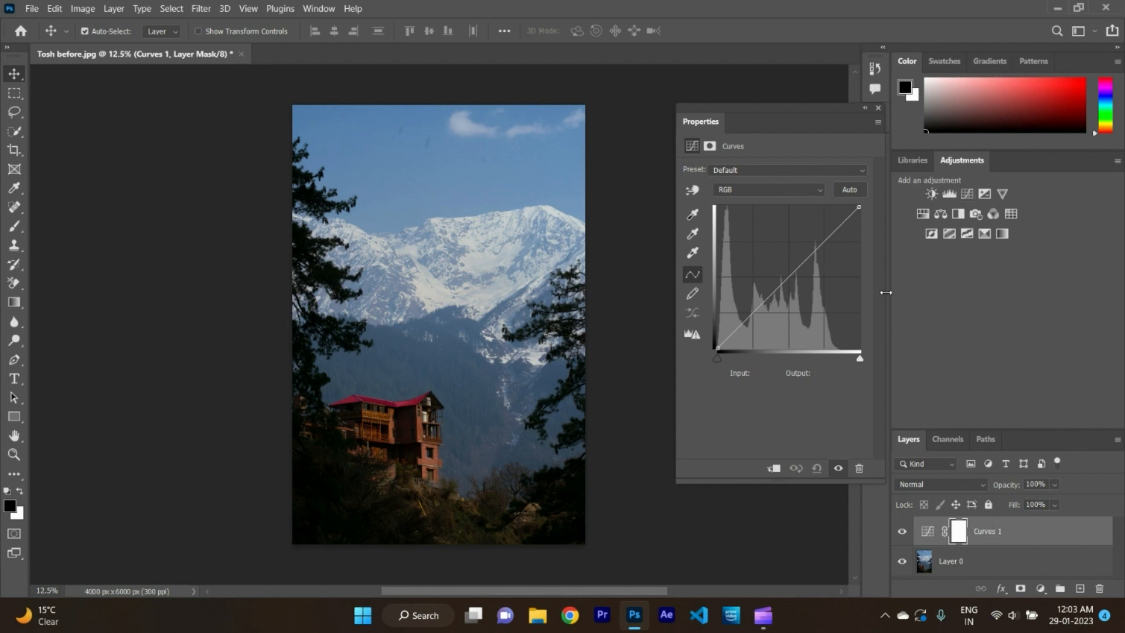
- Delete the existing Curves 1 adjustment layer and add a fresh Curves adjustment layer above Layer 0
click(879, 110)
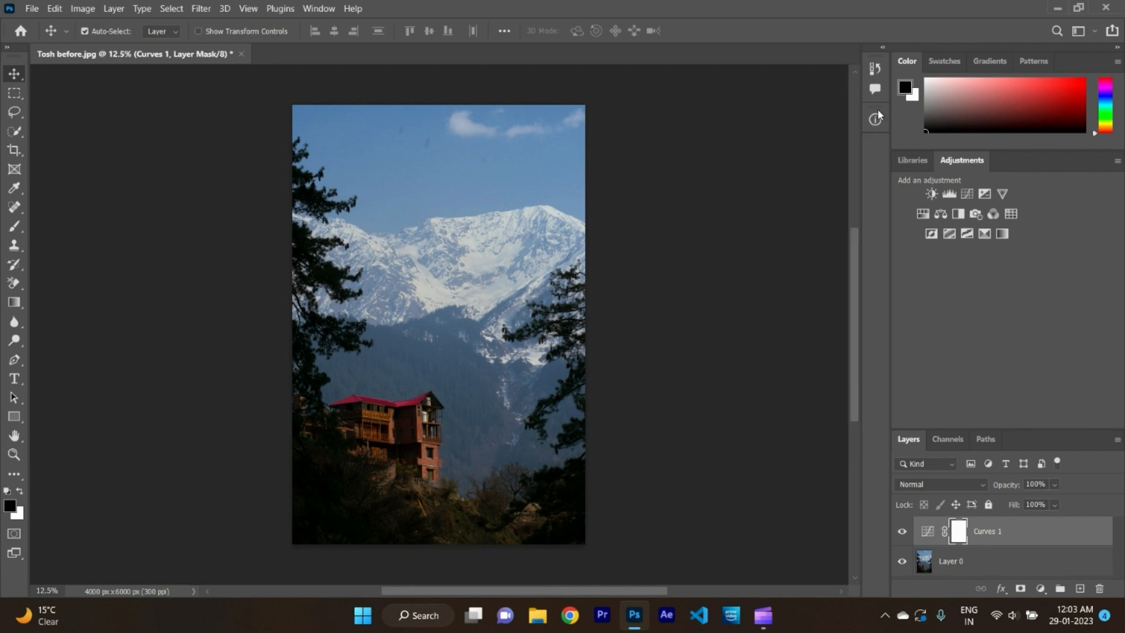
click(993, 531)
key(Delete)
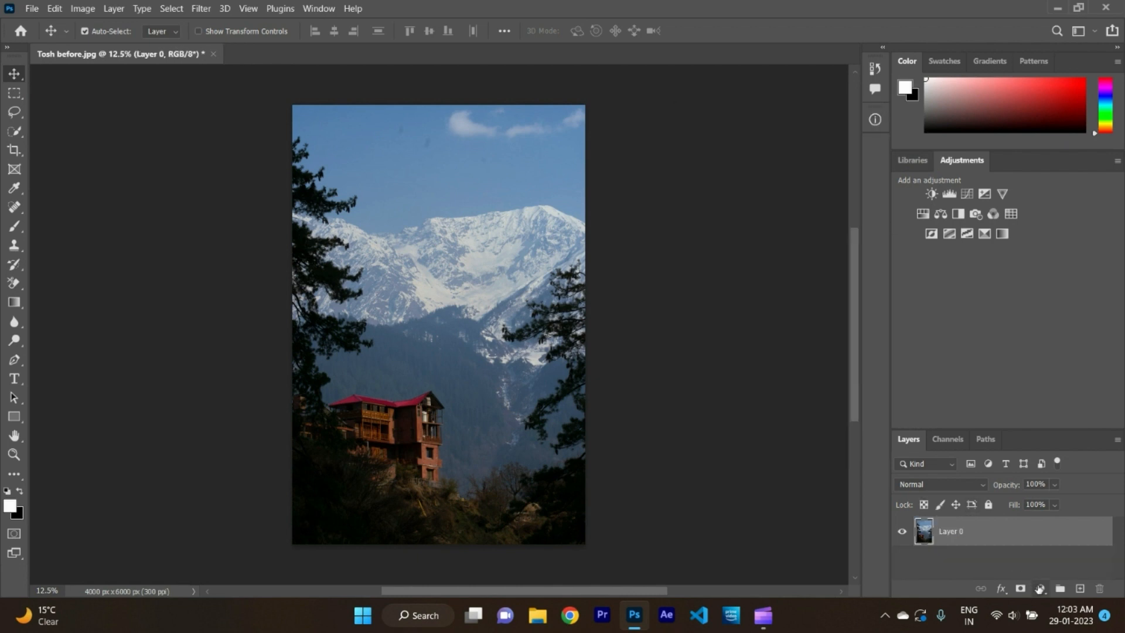
click(1041, 589)
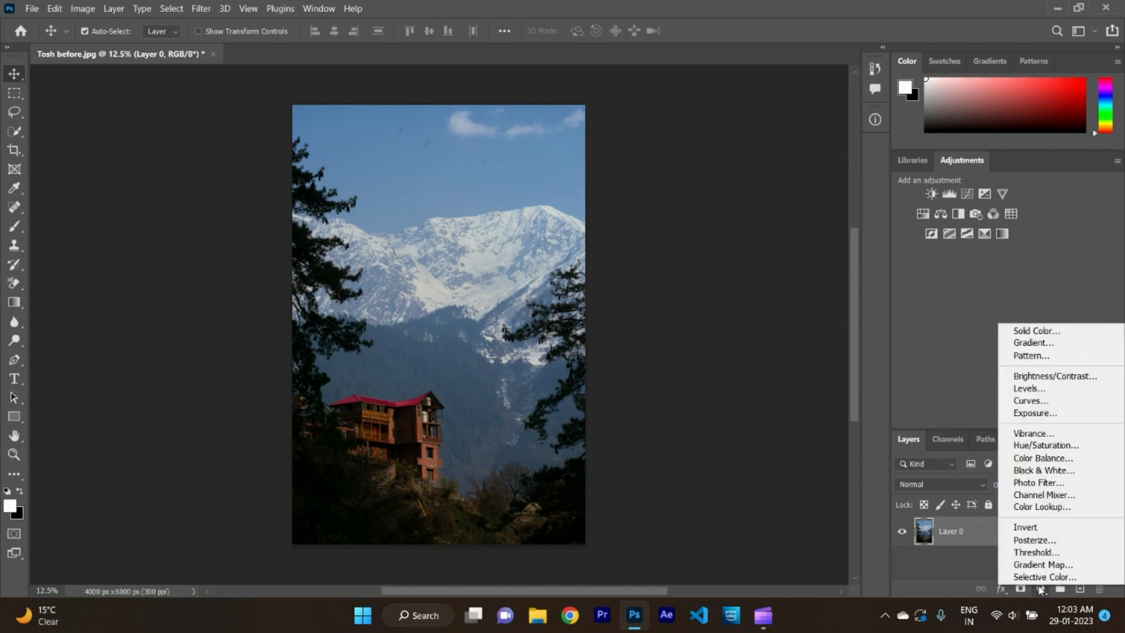
click(1064, 403)
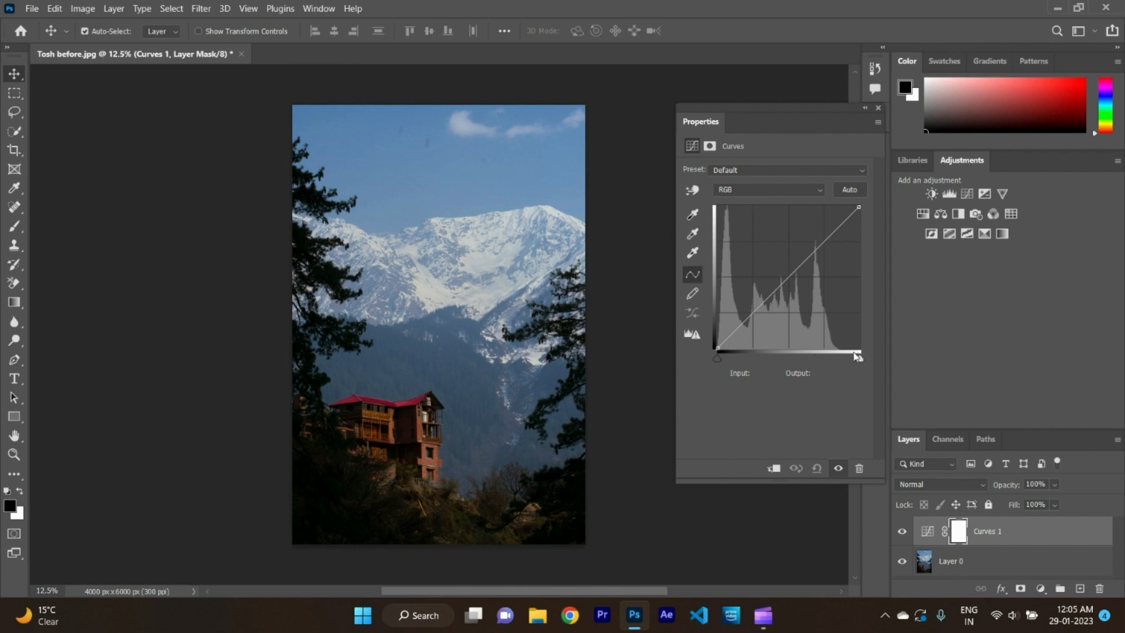
- Add a highlights point to the RGB curve and position it at about input 186, output 190
click(823, 242)
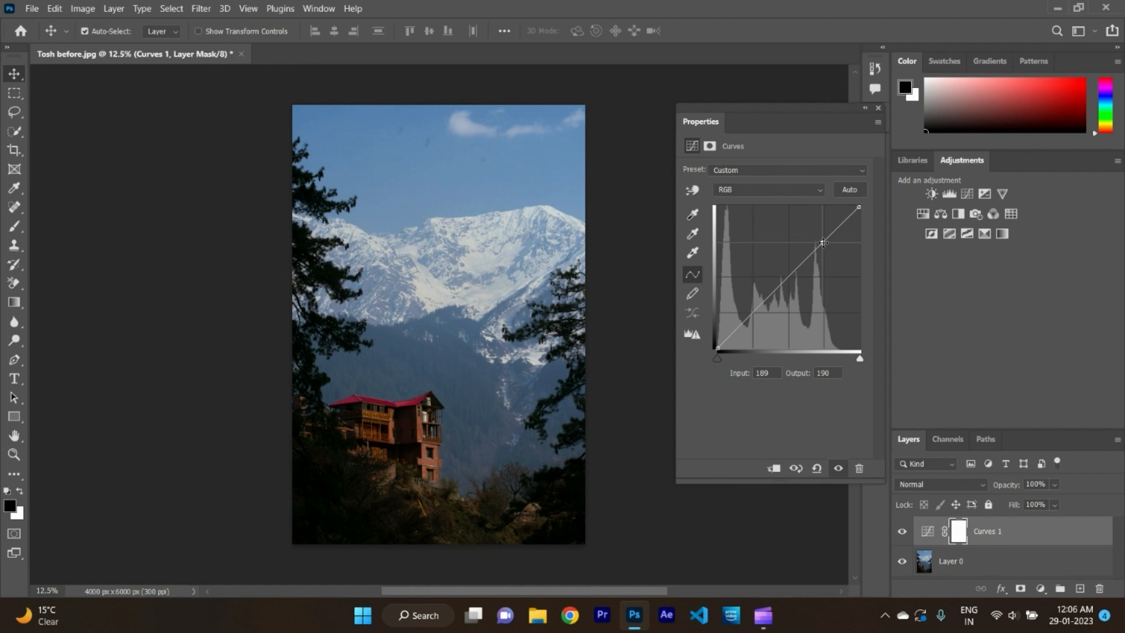
mouse_move(824, 242)
mouse_down()
mouse_move(824, 227)
mouse_move(824, 242)
mouse_up()
mouse_move(823, 241)
mouse_down()
mouse_move(827, 258)
mouse_move(826, 244)
mouse_up()
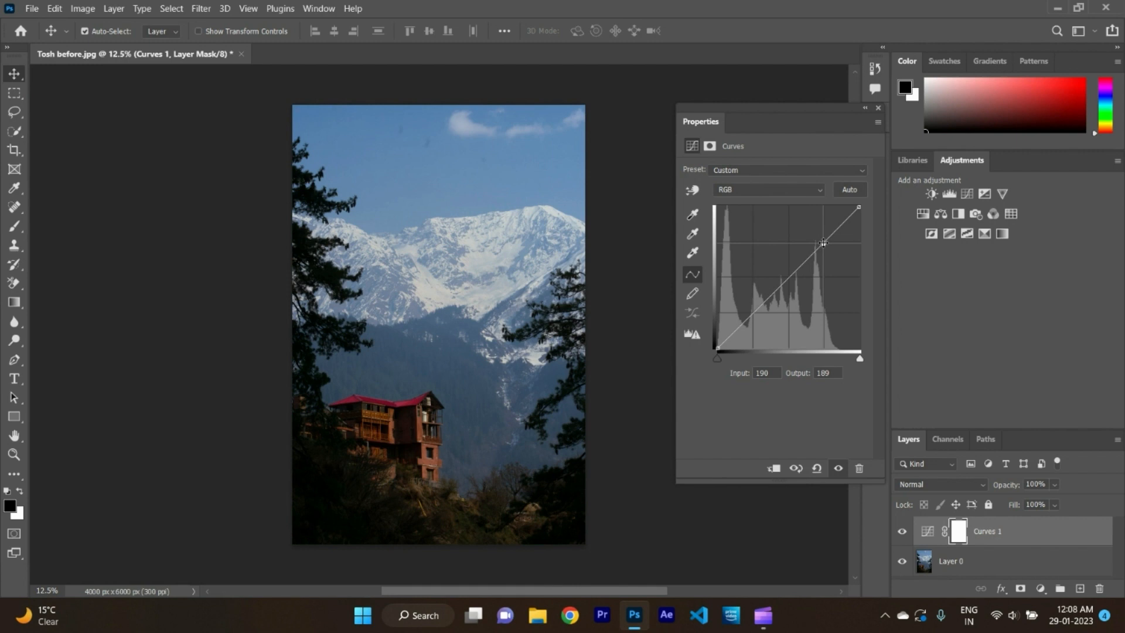
mouse_move(823, 242)
mouse_down()
mouse_move(824, 228)
mouse_move(824, 254)
mouse_move(821, 242)
mouse_up()
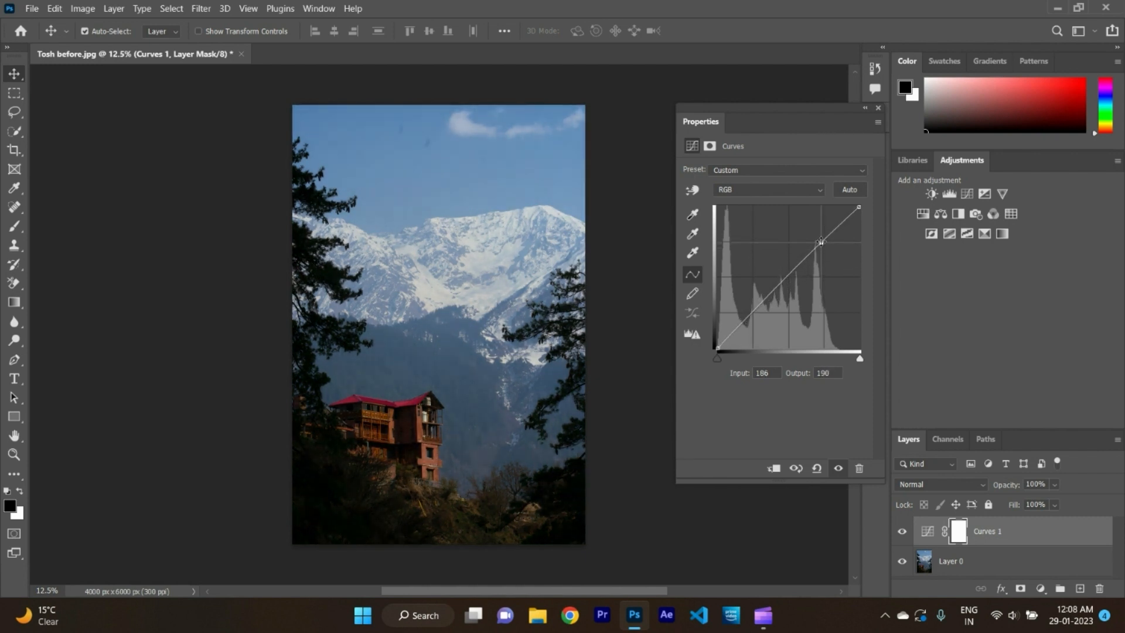
- Brighten the RGB curve with a shadows point at about input 57, output 83, and the highlights point at about input 185, output 201
click(753, 312)
mouse_move(754, 312)
mouse_down()
mouse_move(753, 297)
mouse_move(753, 326)
mouse_move(753, 307)
mouse_up()
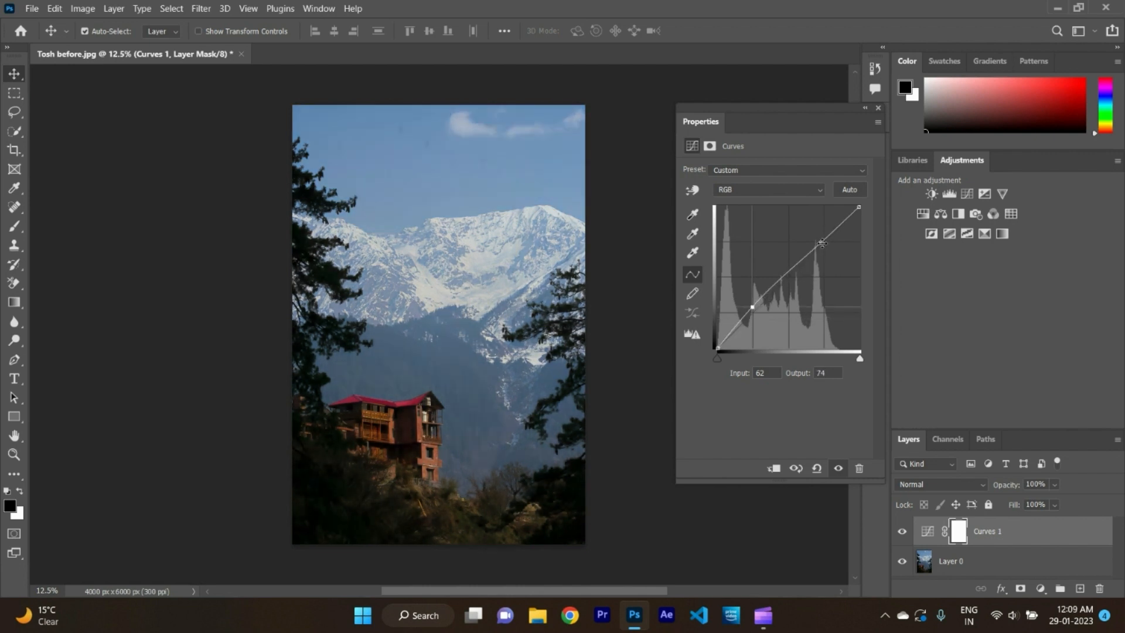
drag(822, 243, 822, 236)
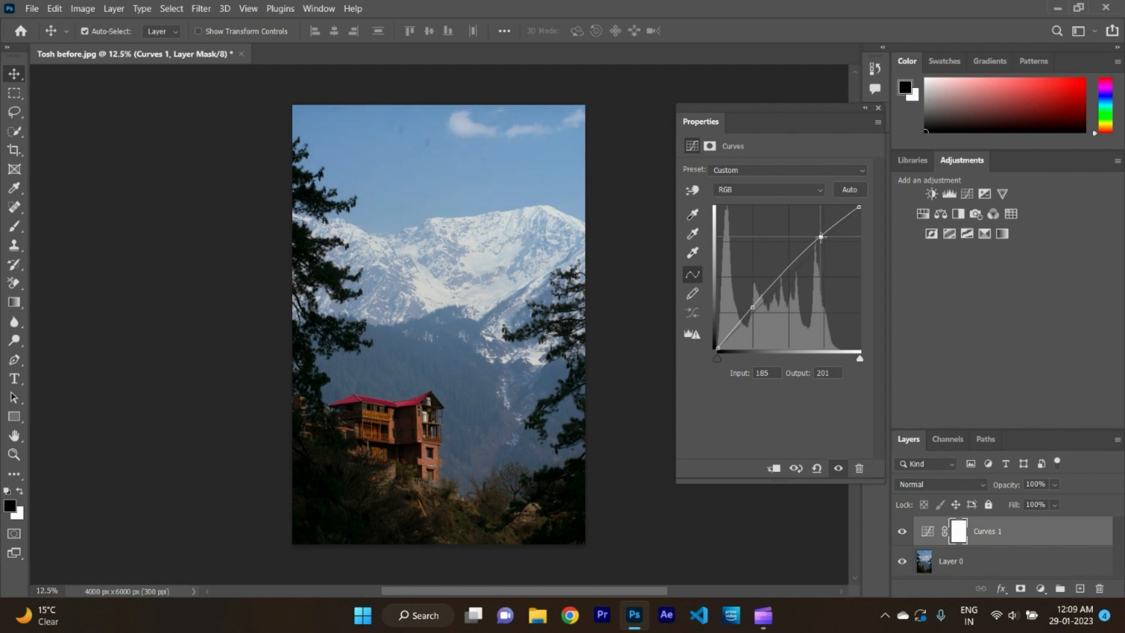
click(752, 307)
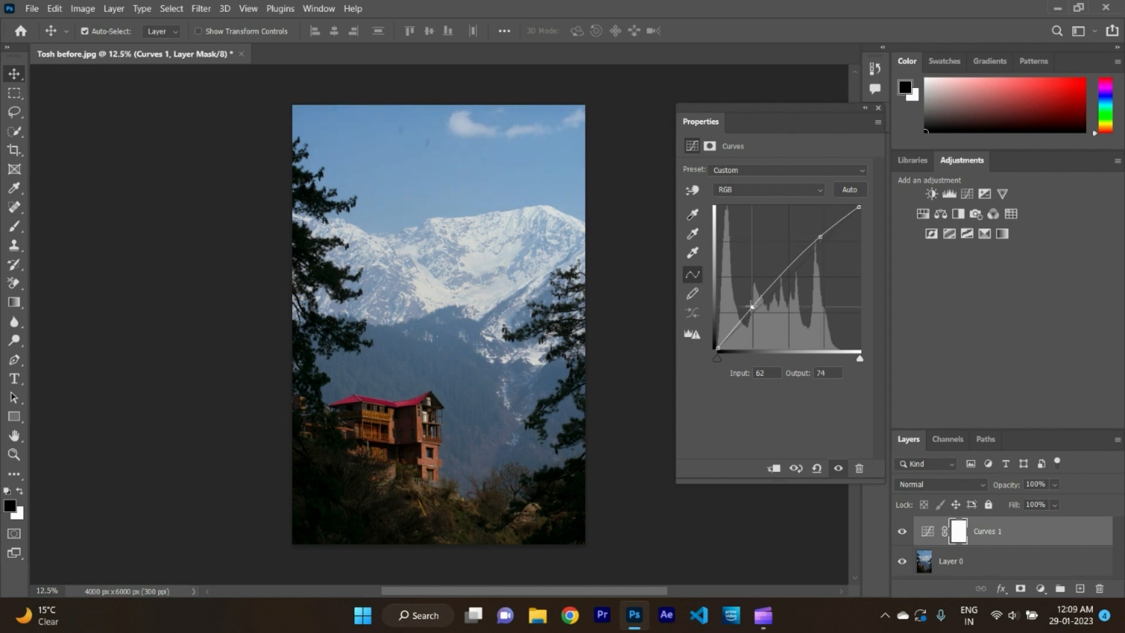
drag(752, 305, 749, 300)
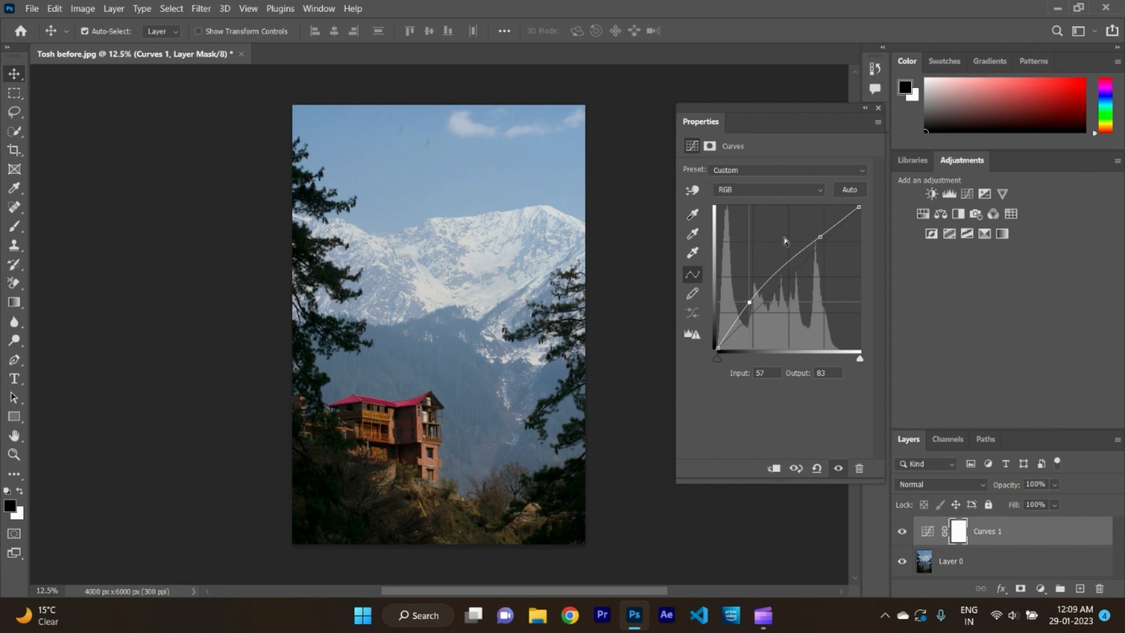
- Adjust the white point of the Red channel curve, leaving it at an output of about 251
click(775, 191)
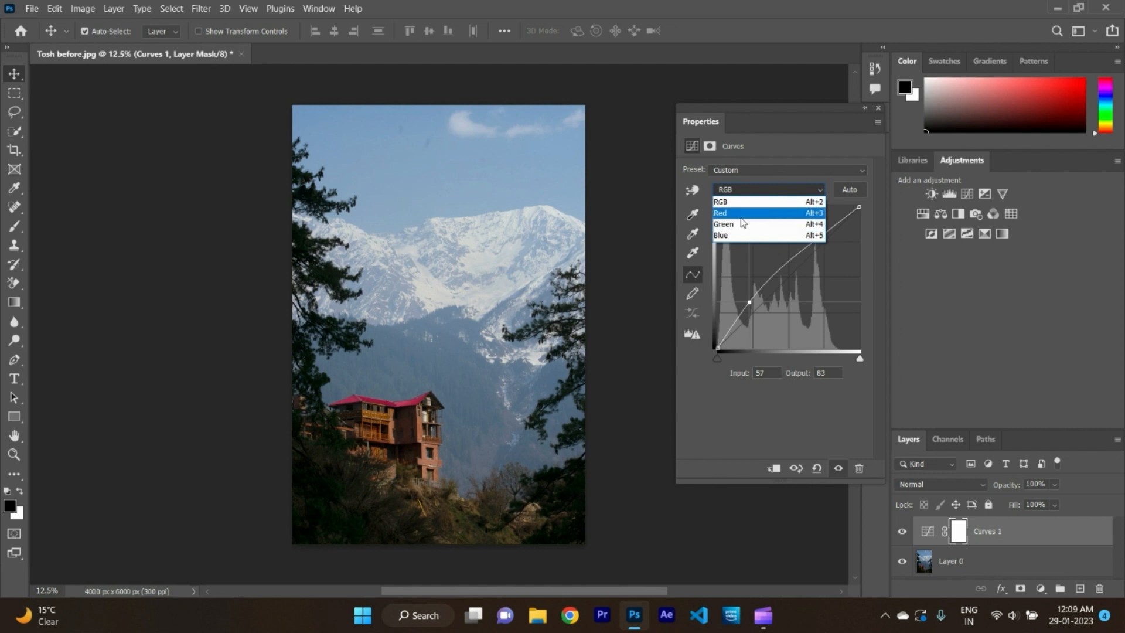
click(750, 214)
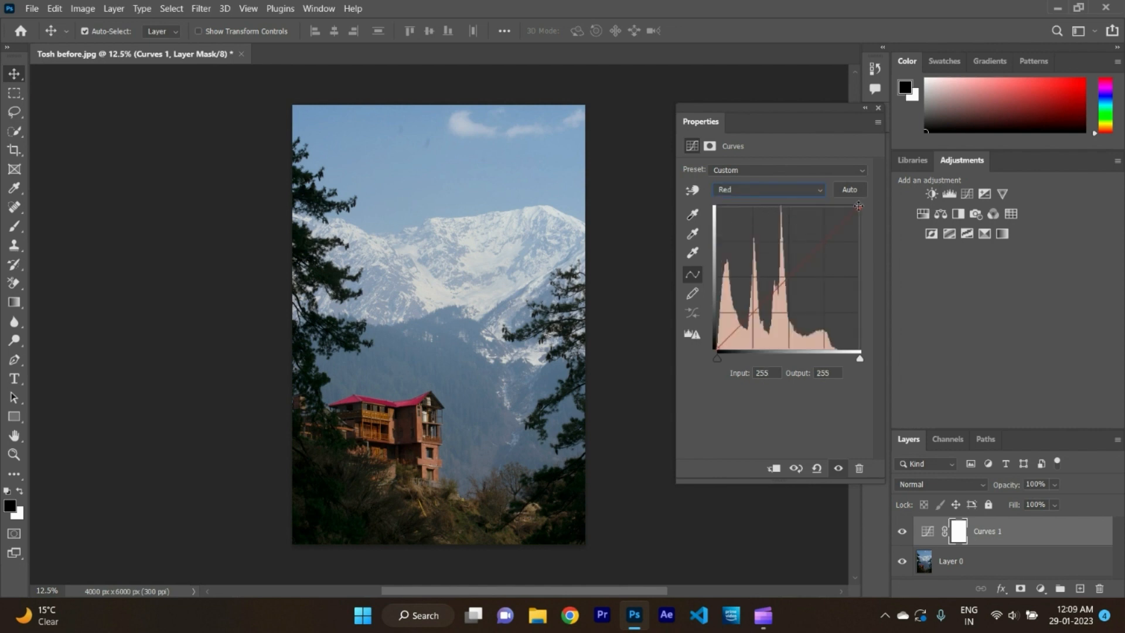
drag(858, 207, 858, 249)
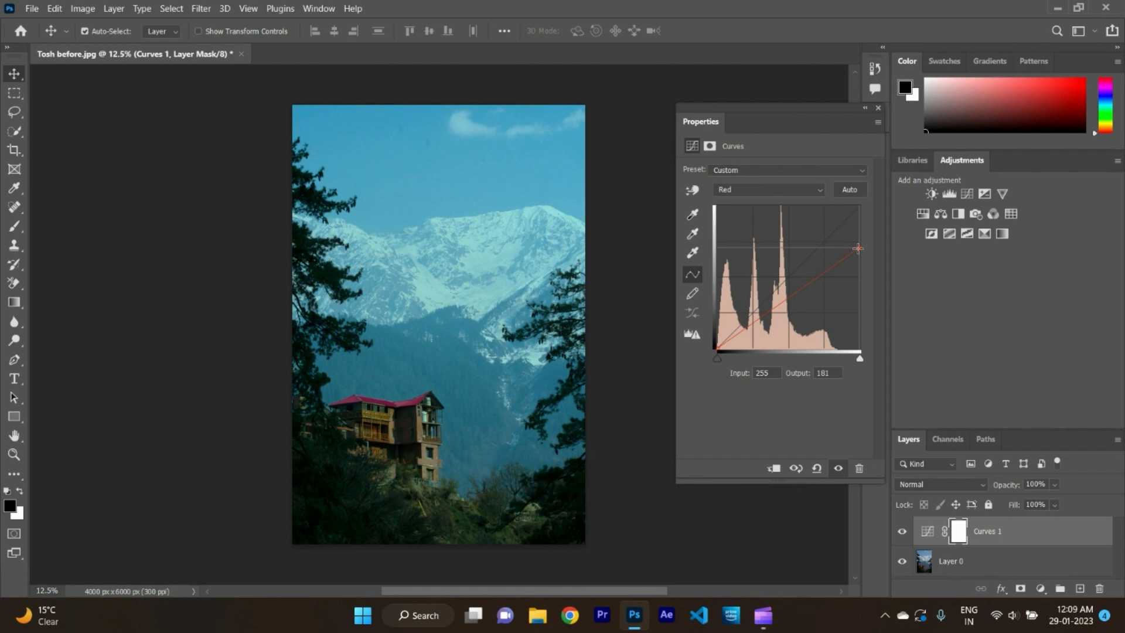
drag(858, 249, 859, 208)
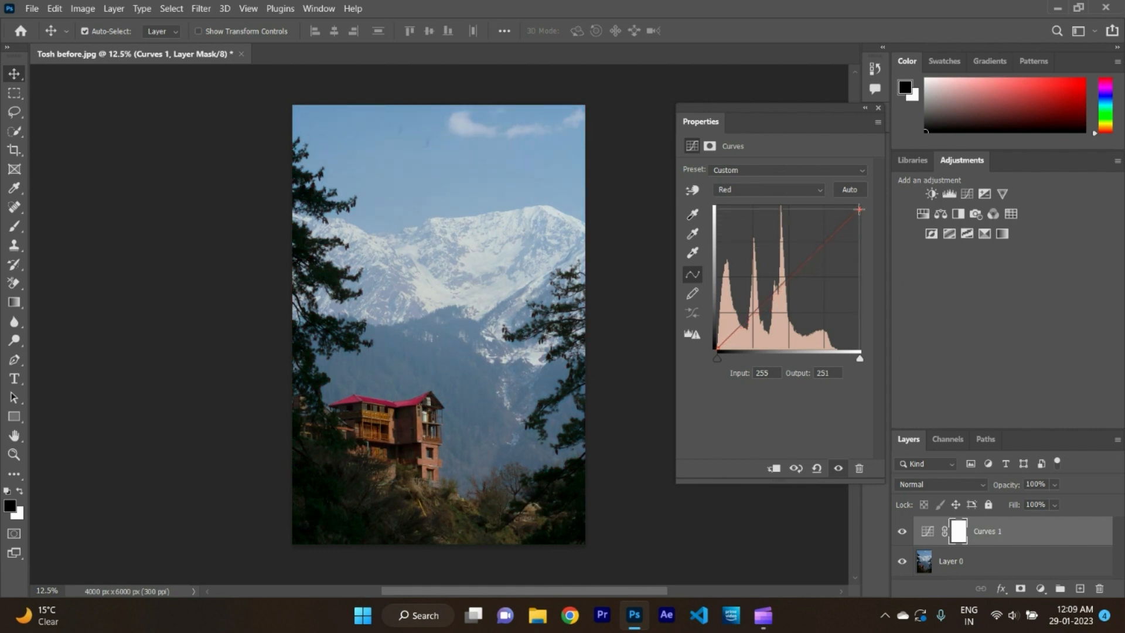
- Lower the white point of the Green channel curve to an output of about 248
click(789, 193)
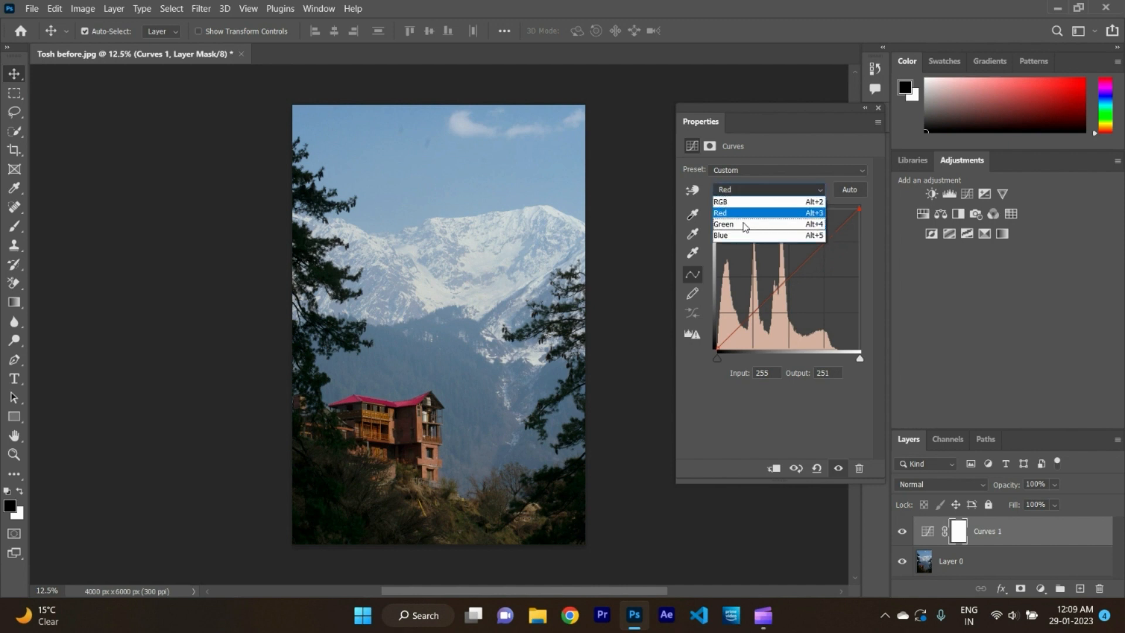
click(809, 218)
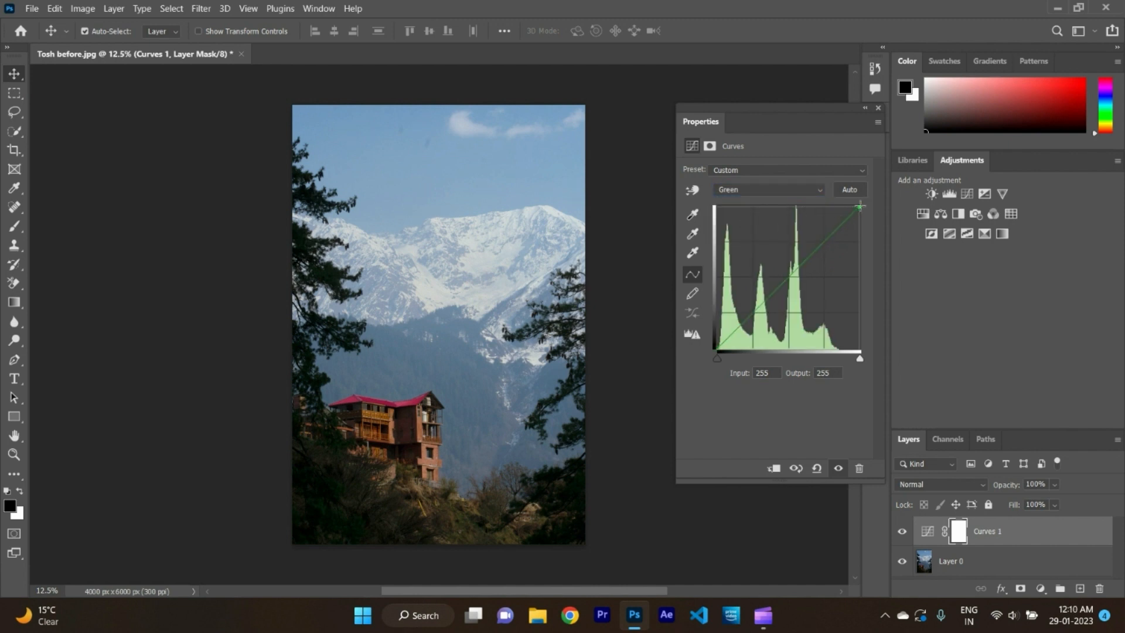
mouse_move(858, 206)
mouse_down()
mouse_move(859, 237)
mouse_move(861, 210)
mouse_up()
- On the Blue channel curve, lower the white point to an output of about 252 and raise a highlights point near input 193
click(808, 191)
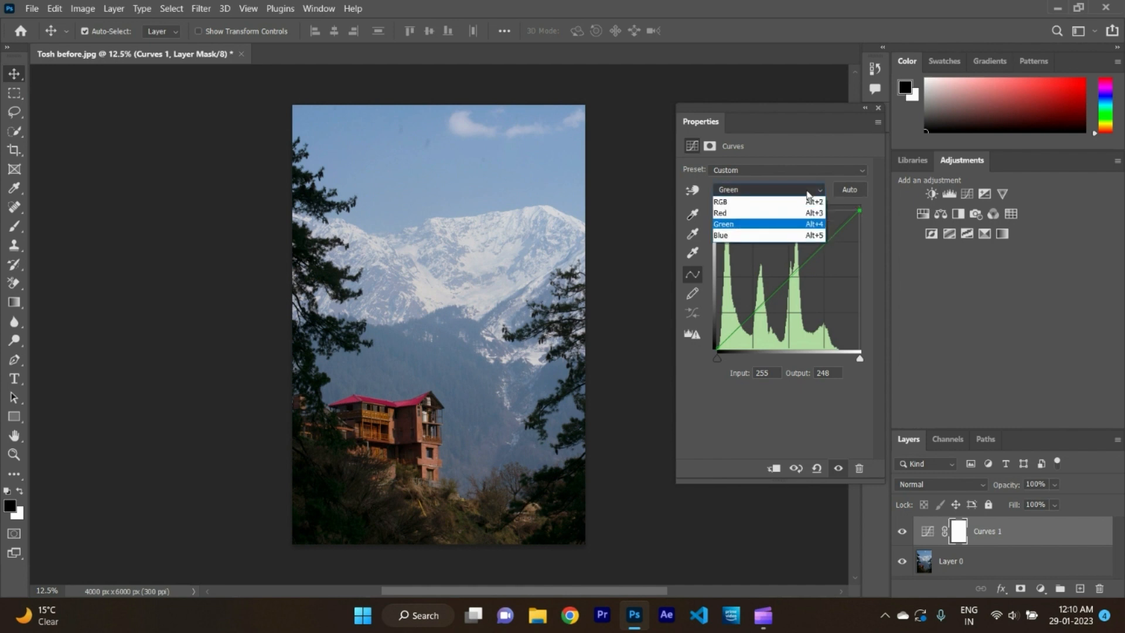
click(750, 235)
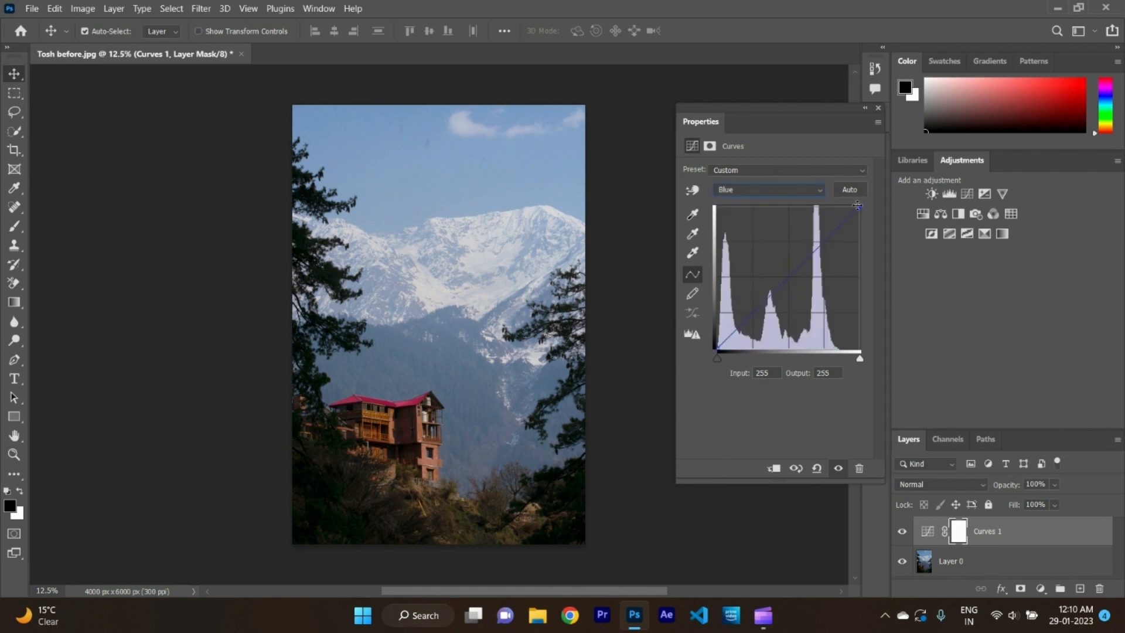
mouse_move(860, 206)
mouse_down()
mouse_move(862, 244)
mouse_move(860, 208)
mouse_up()
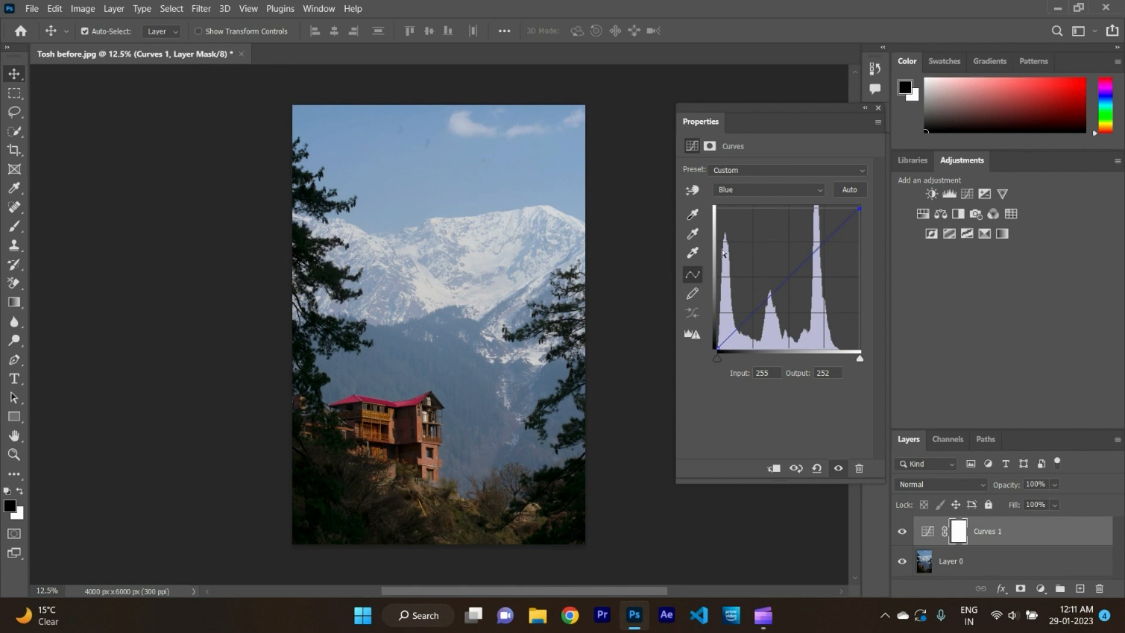
click(826, 242)
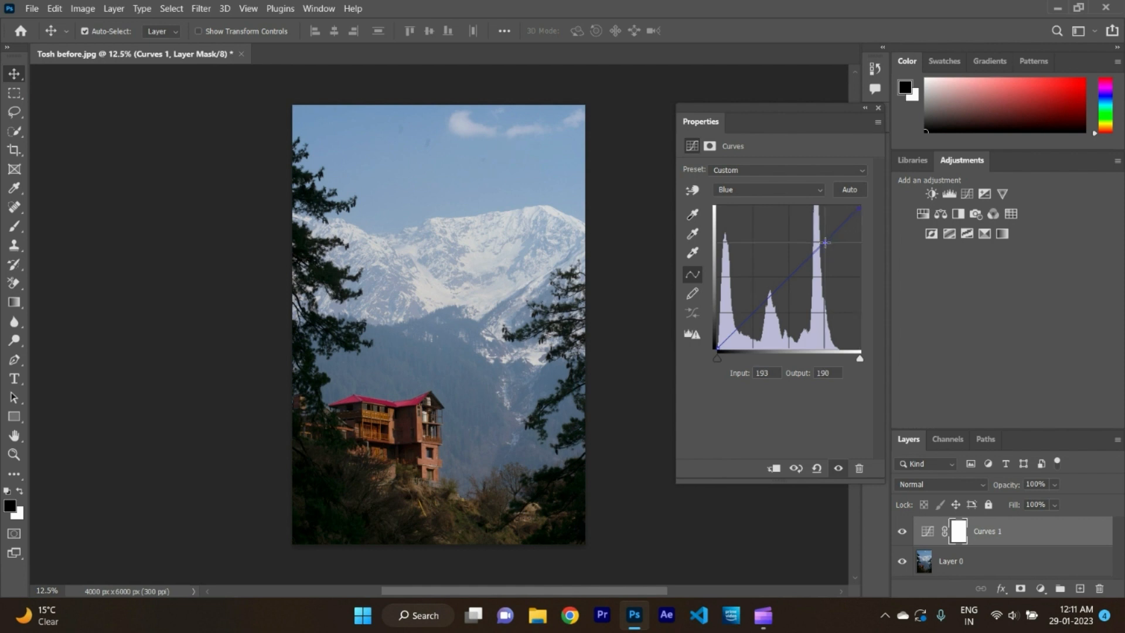
drag(825, 242, 825, 232)
- Raise the black point of the Green channel curve to an output of about 9
click(762, 189)
click(765, 227)
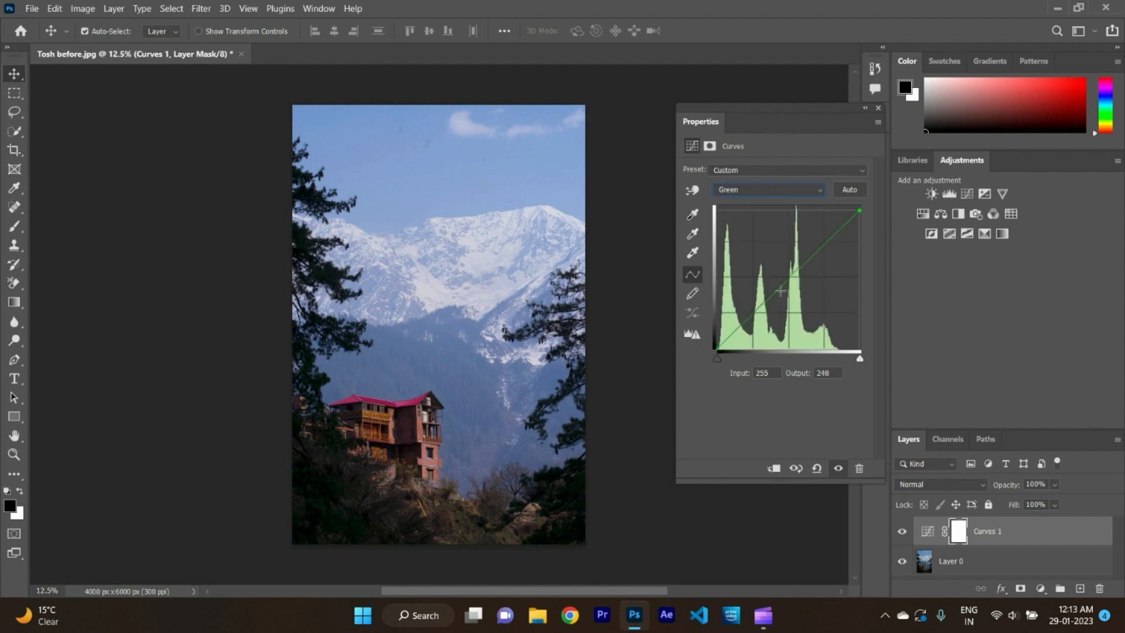
click(716, 347)
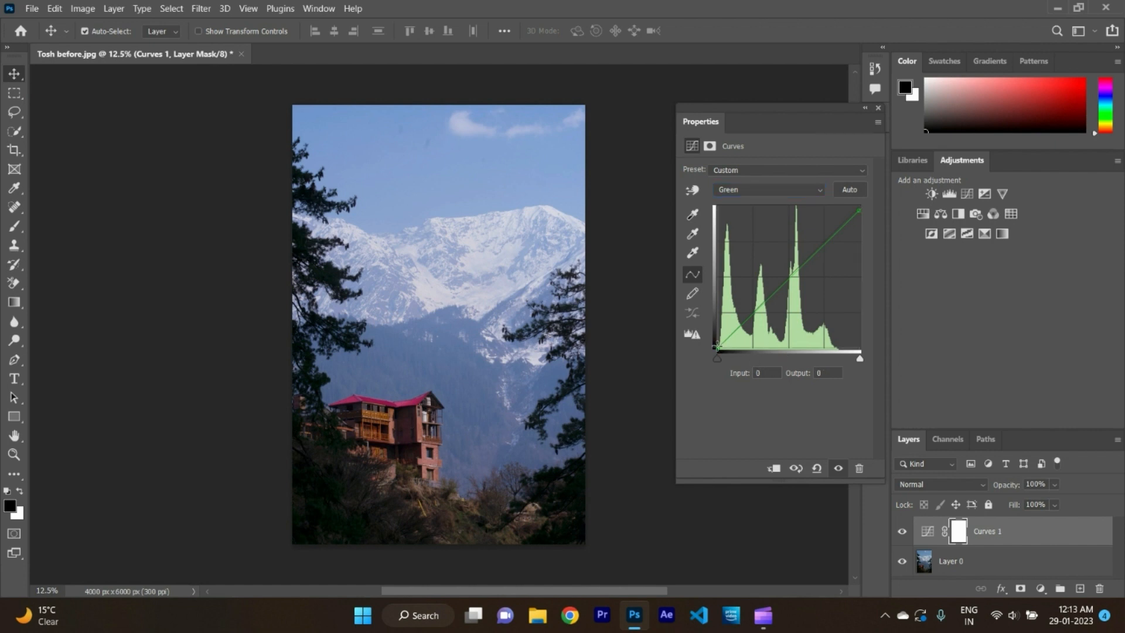
drag(716, 347, 717, 342)
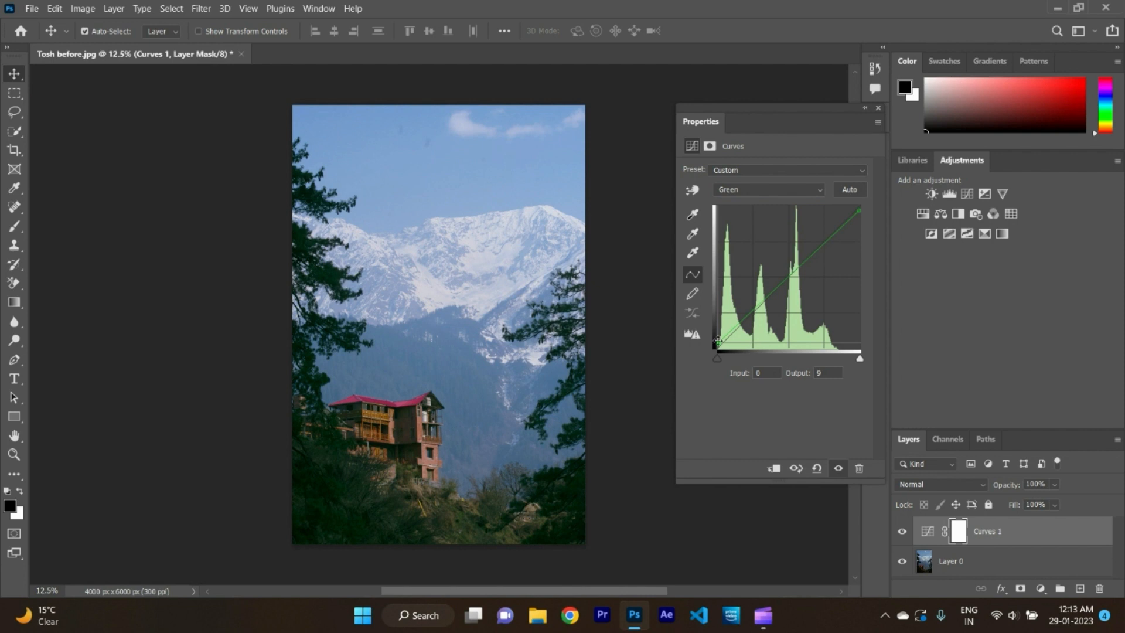
drag(718, 341, 718, 342)
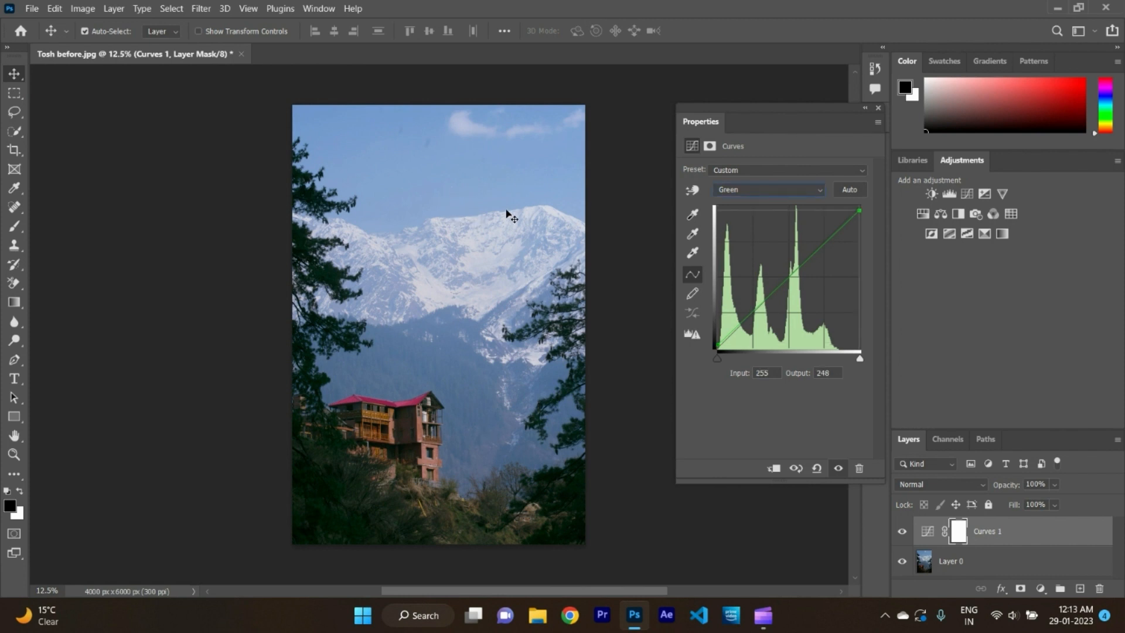
- Add a midtone point to the Red channel curve and pull it down to about input 138, output 114
click(752, 192)
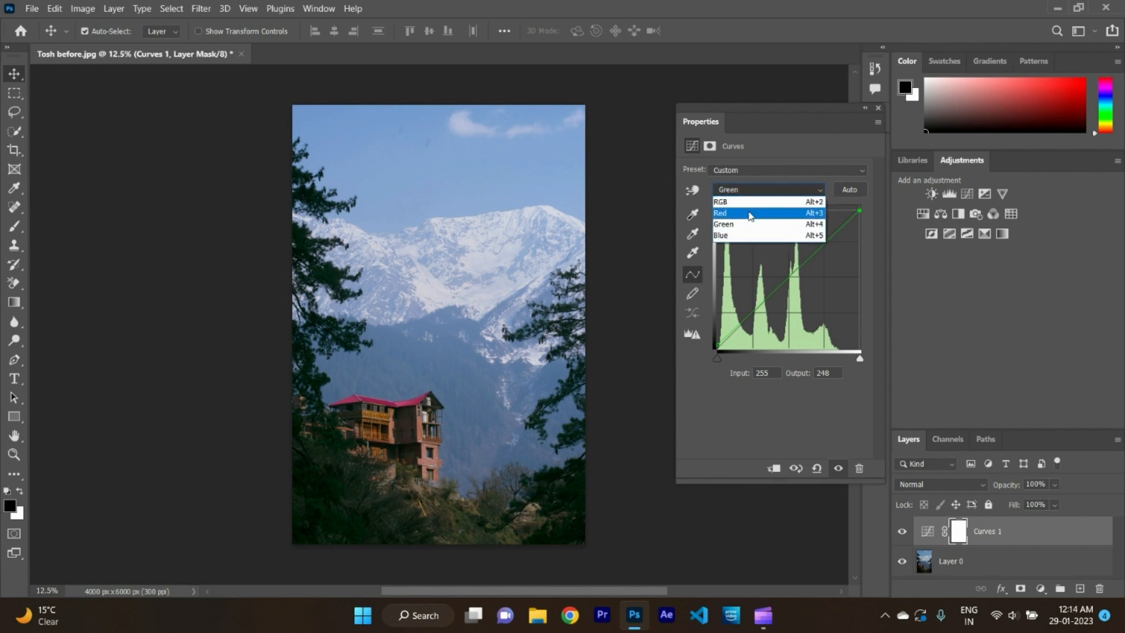
click(750, 213)
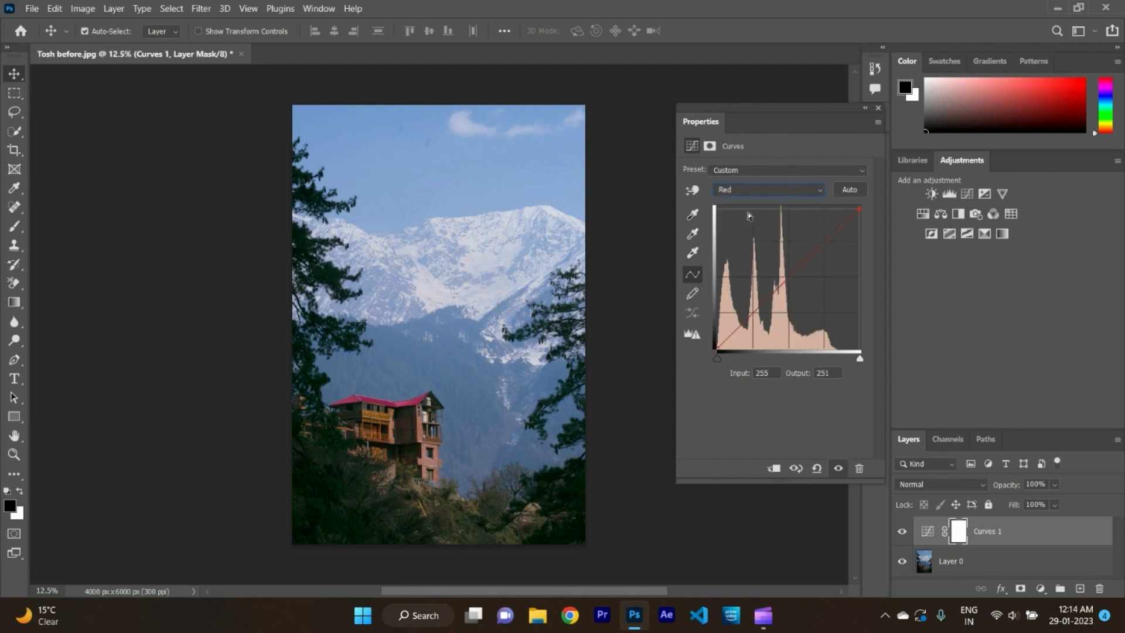
click(786, 279)
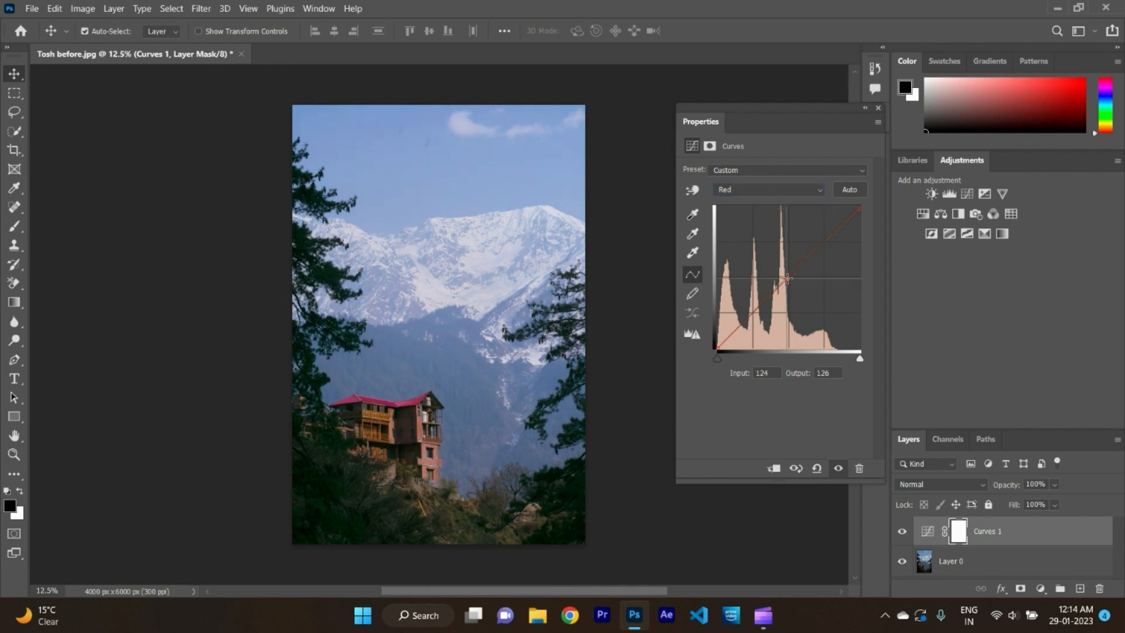
drag(786, 279, 794, 285)
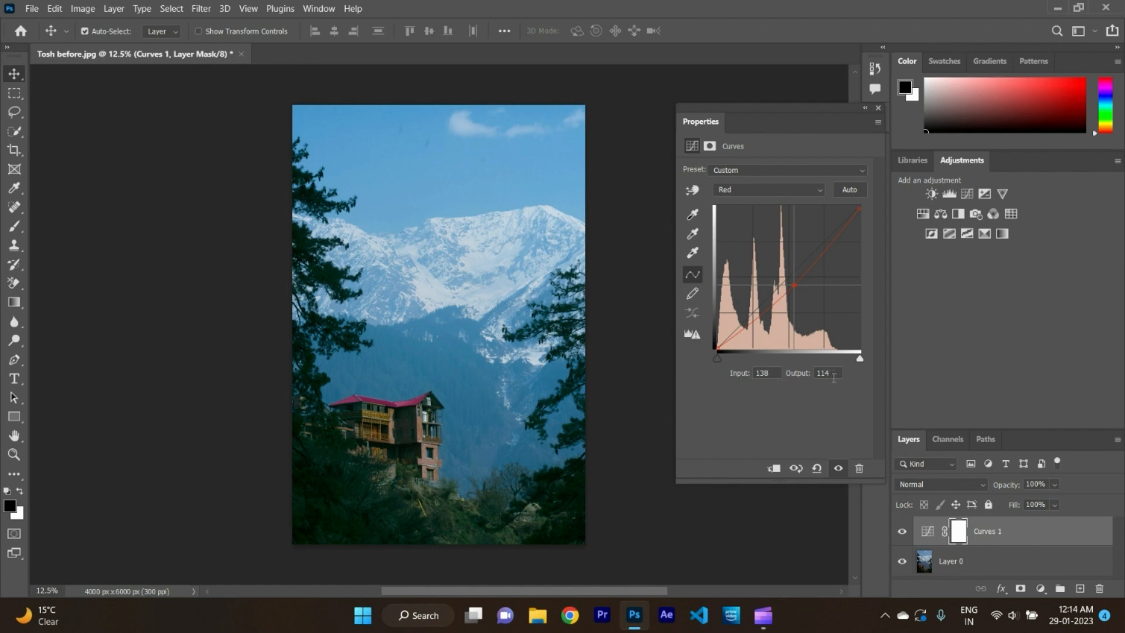
- Toggle the Curves adjustment's visibility off and on twice to compare the photo before and after
click(838, 468)
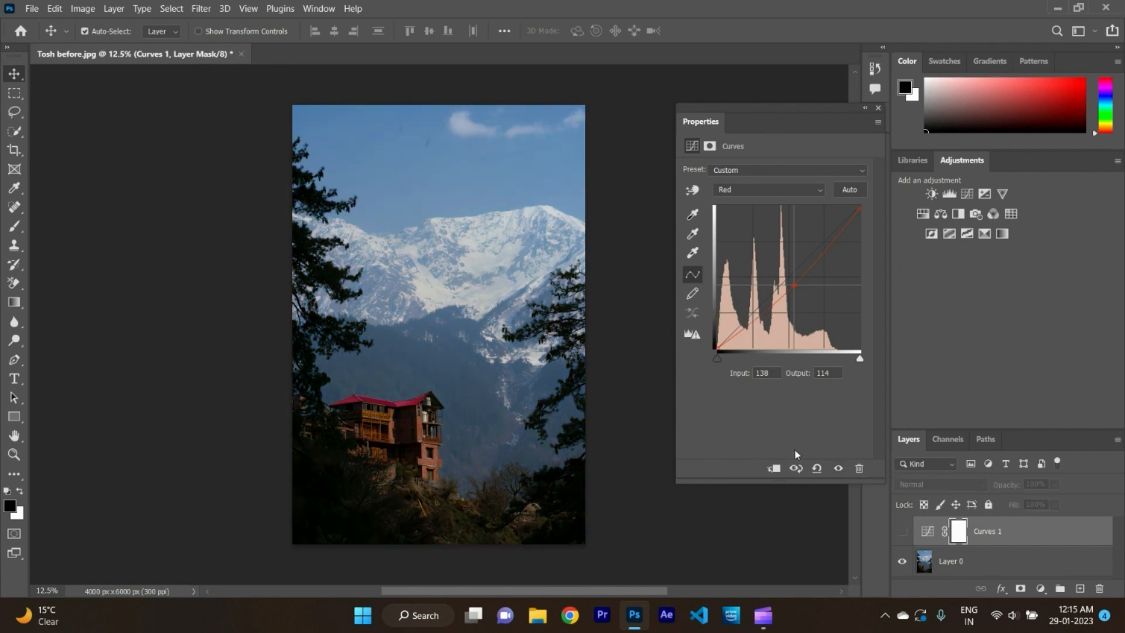
click(839, 468)
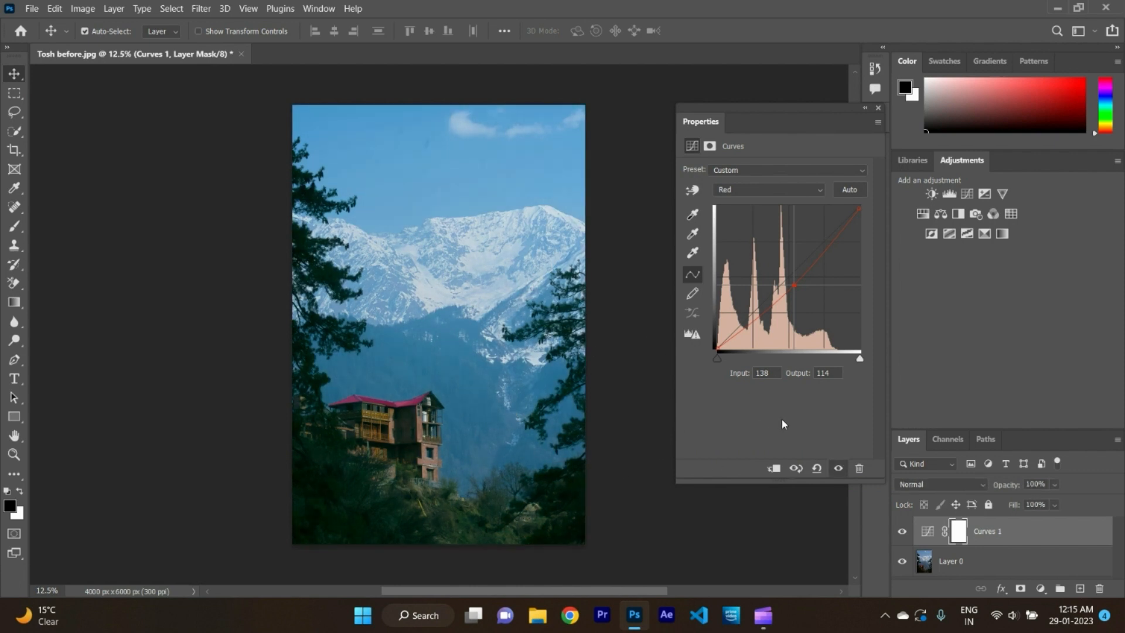
click(839, 468)
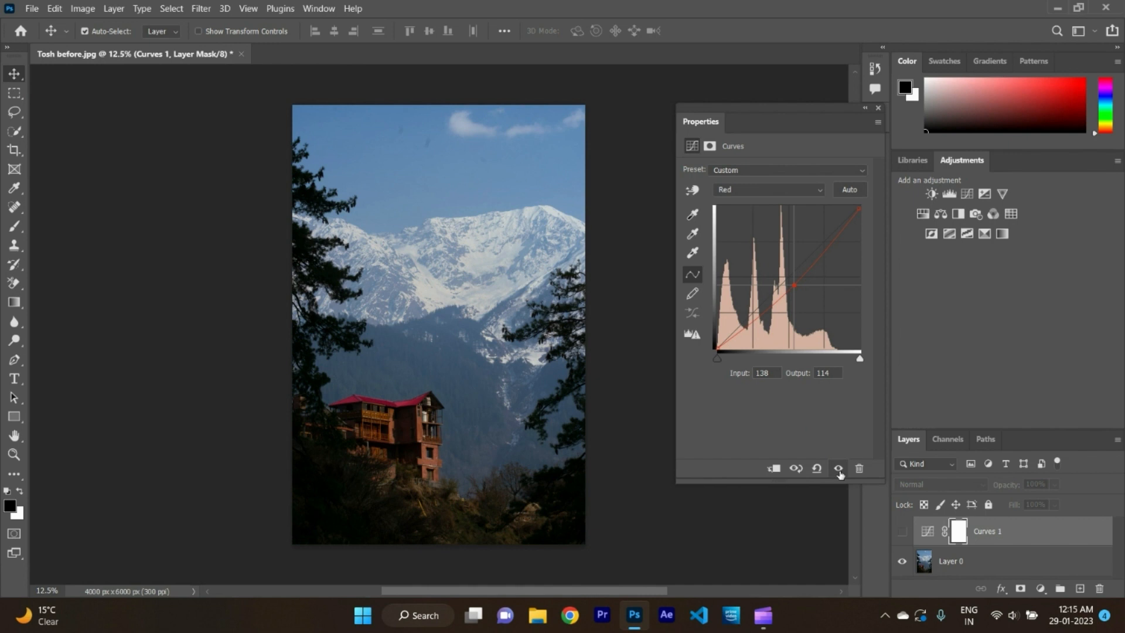
click(838, 468)
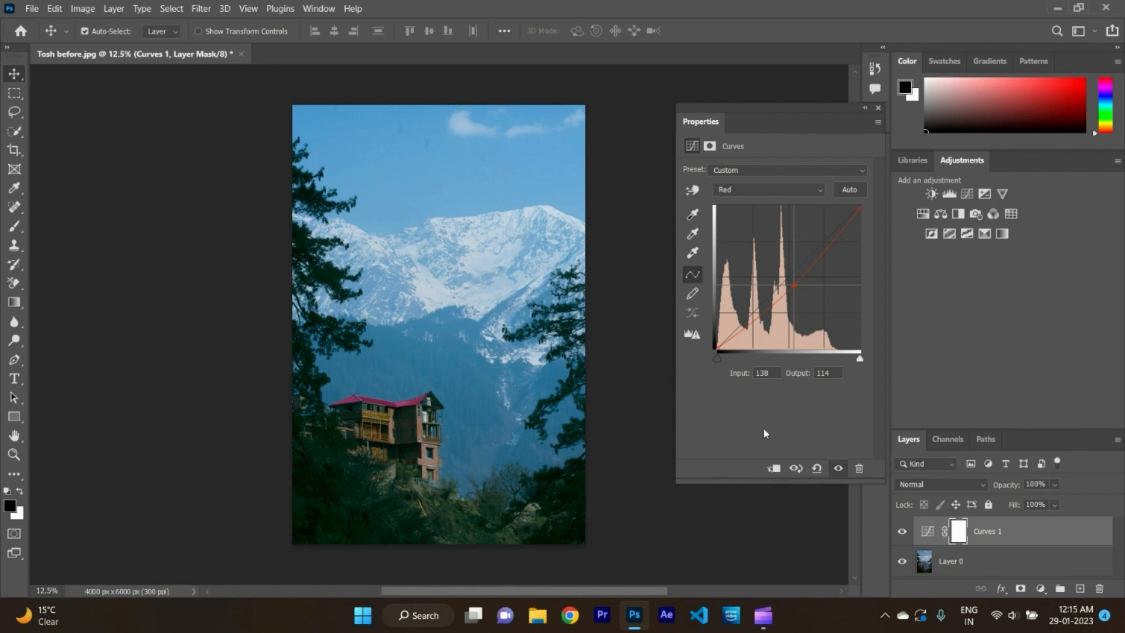
- Add a Red shadows point at input 54, output 45, and use on-image adjustment on the snow to set the highlights point to about 195, 178
click(748, 323)
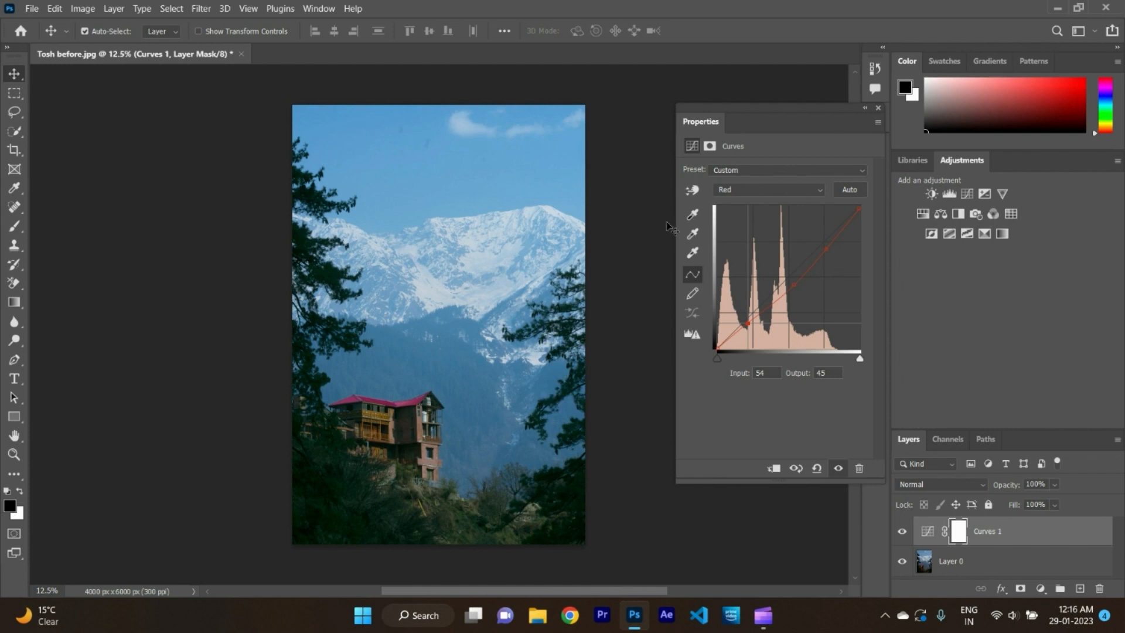
click(695, 192)
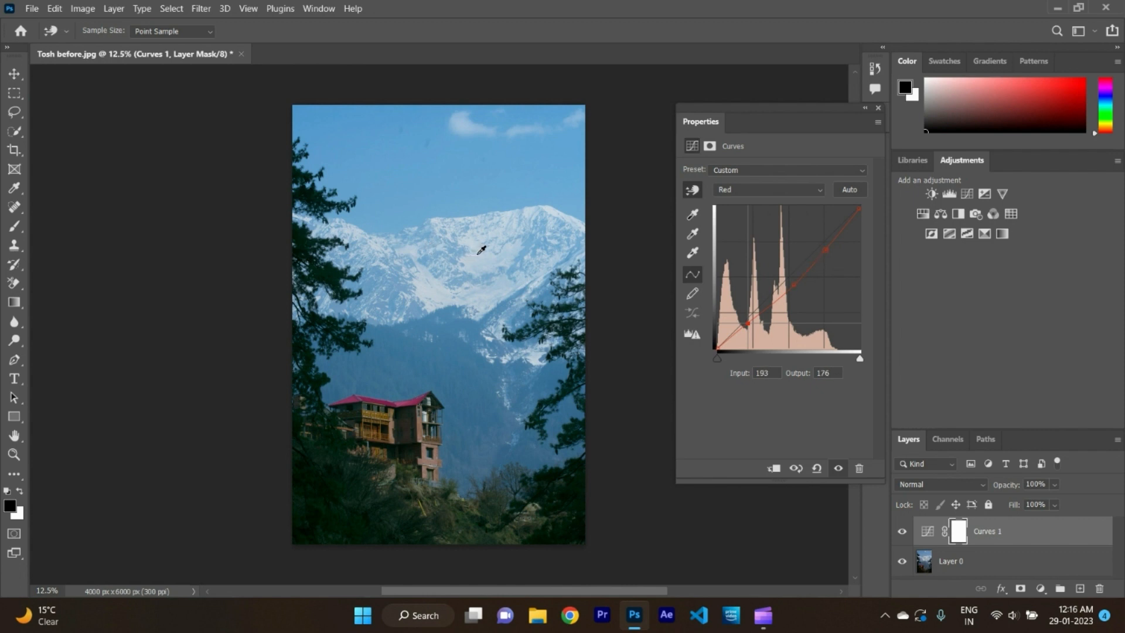
click(478, 255)
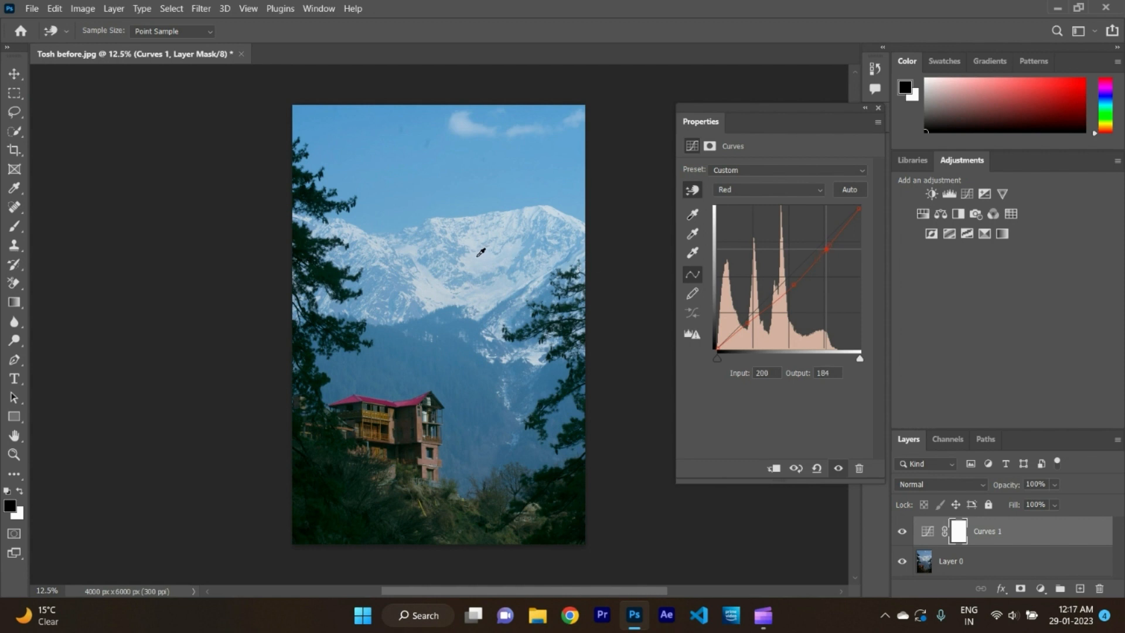
mouse_move(477, 257)
mouse_down()
mouse_move(480, 244)
mouse_move(482, 271)
mouse_move(480, 235)
mouse_move(484, 252)
mouse_up()
- Switch the Curves adjustment from the Red channel back to the composite RGB curve
click(741, 194)
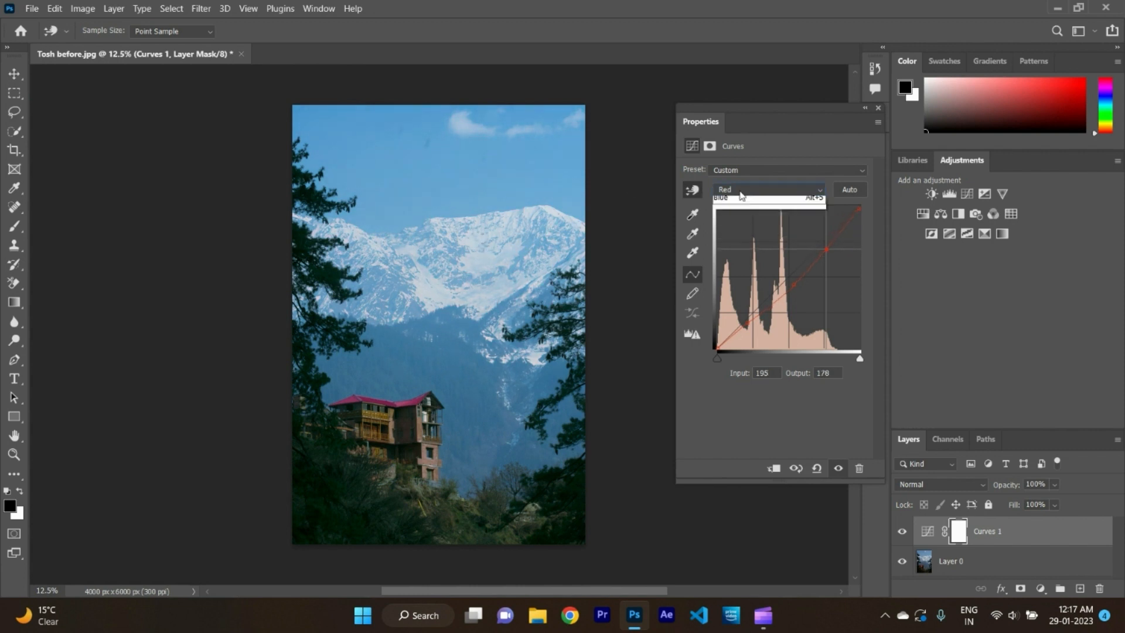
click(735, 201)
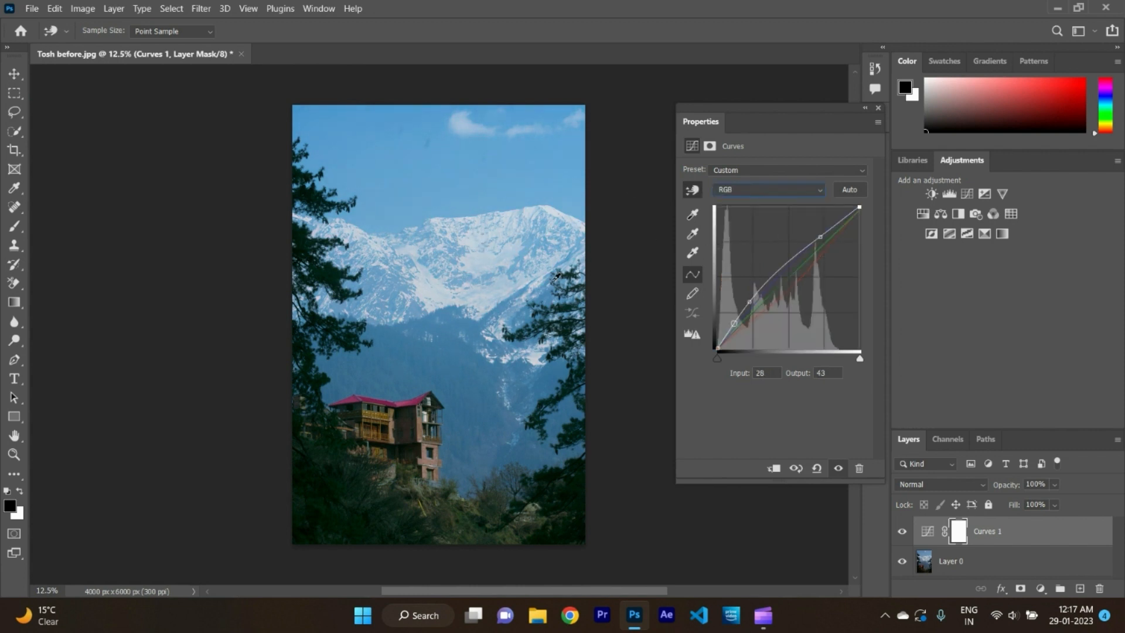